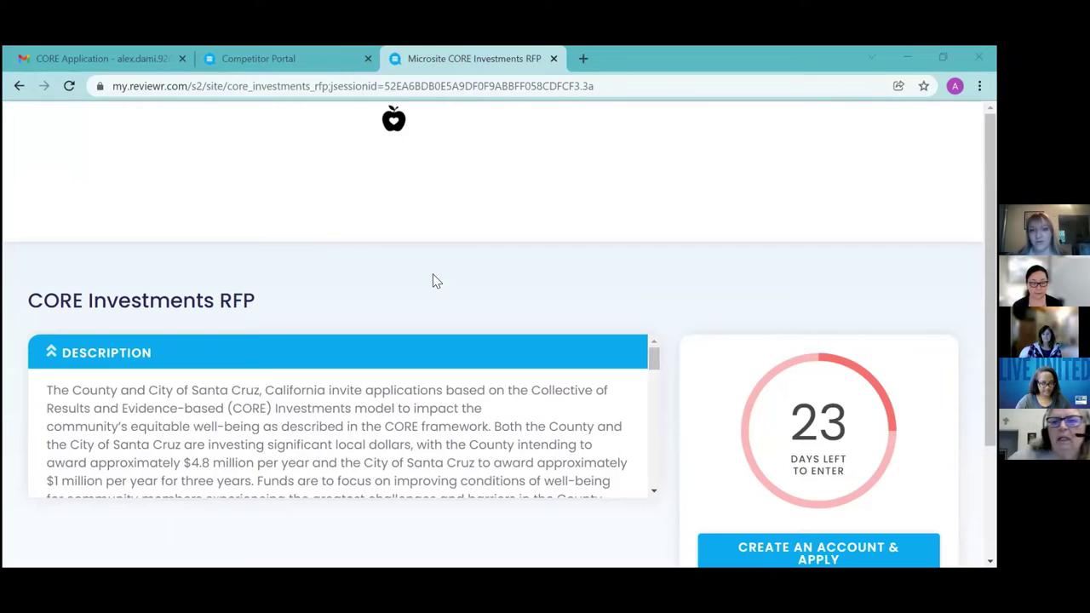
- Scroll the CORE Investments RFP microsite down to the 23-days-left countdown and LOGIN button
scroll(433, 282, down, 2)
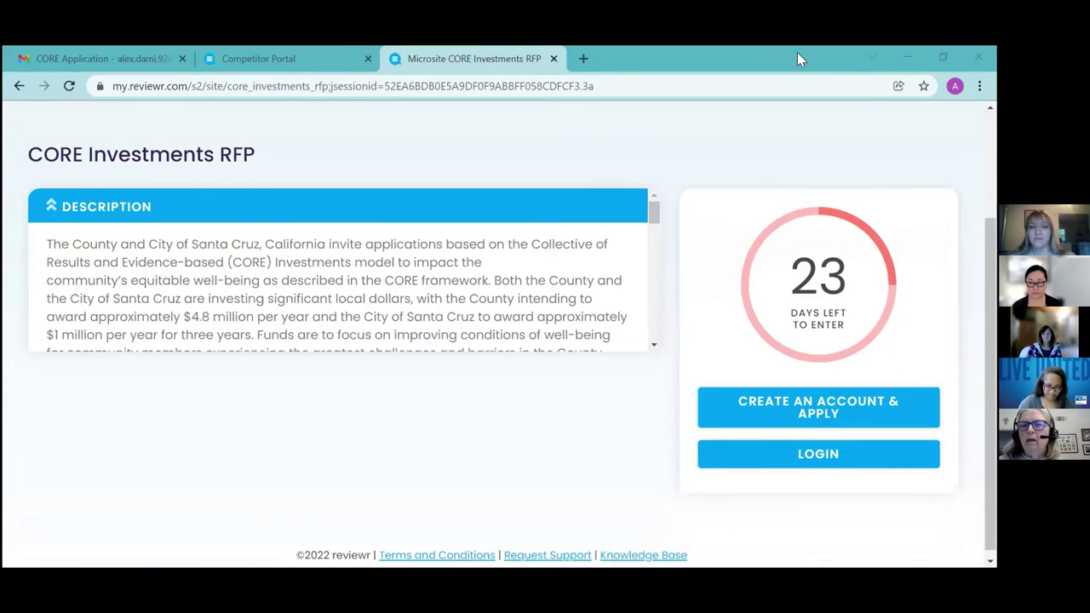
- Log in to the CORE Investments RFP with the saved username and the account password
click(766, 459)
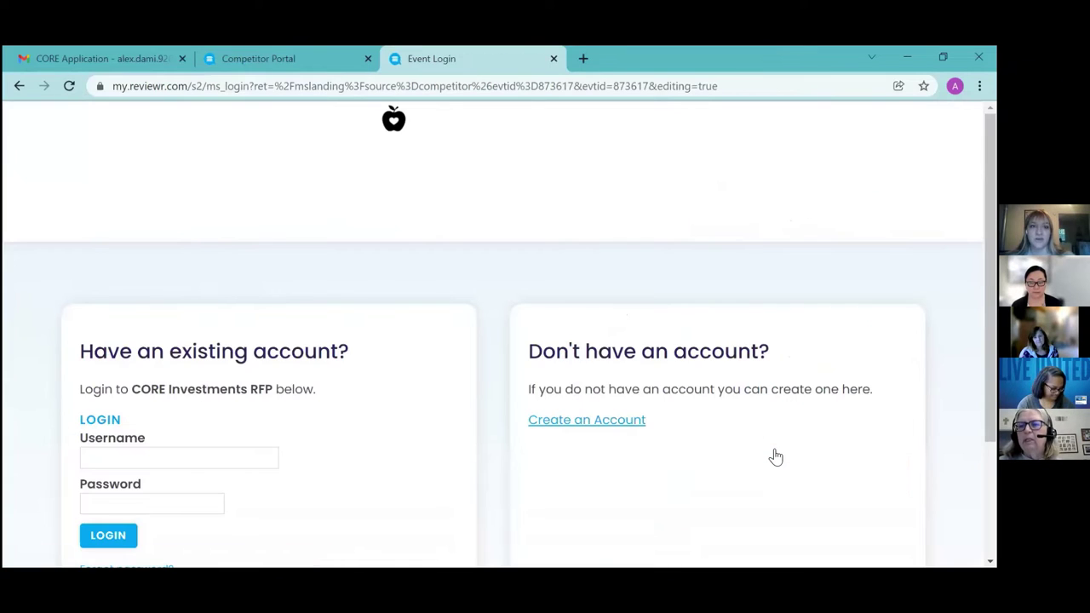
click(175, 458)
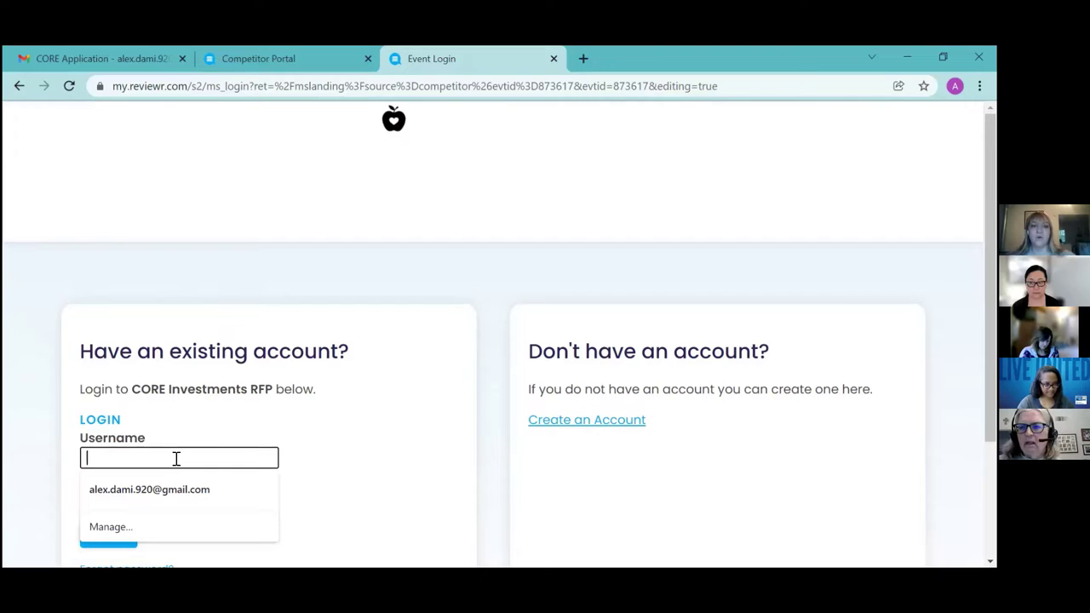
key(Down)
key(Return)
text(•••••••)
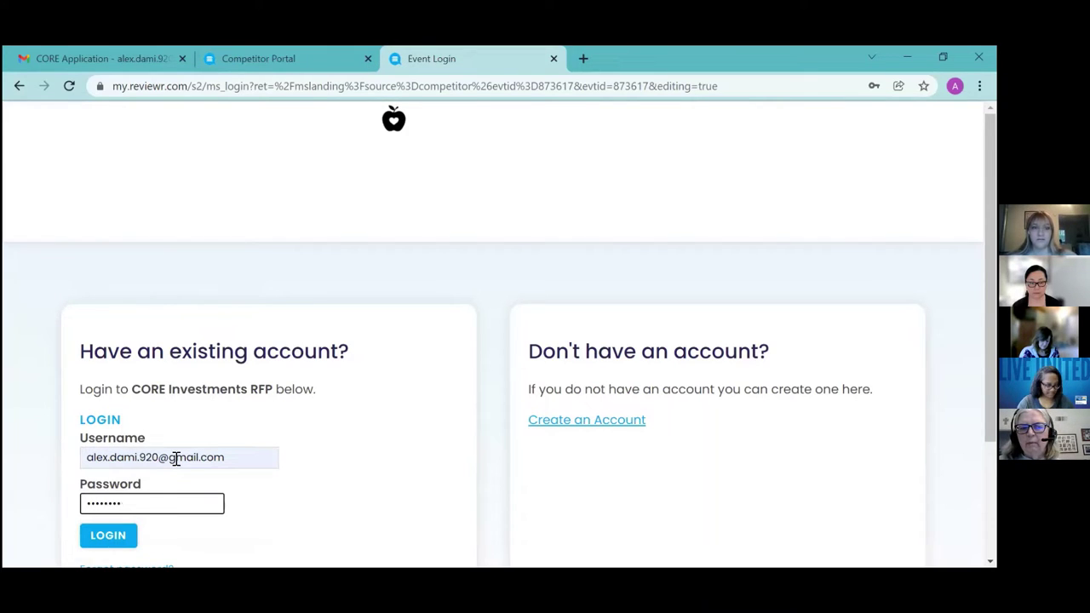
click(108, 535)
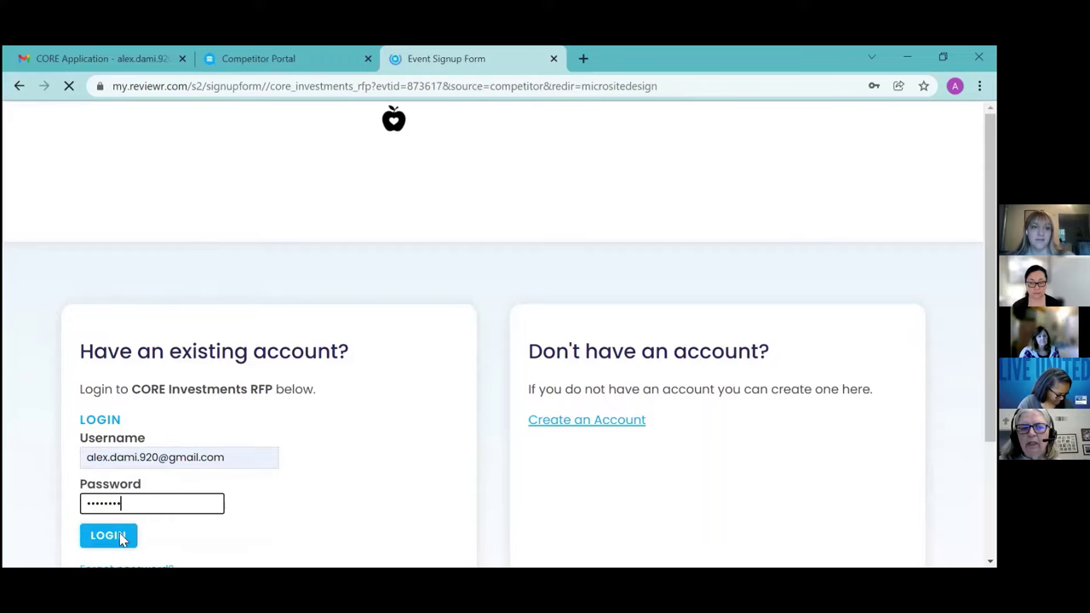
- Review the first application section and set the proposal type back to Single Agency
scroll(300, 475, down, 8)
scroll(300, 474, up, 1)
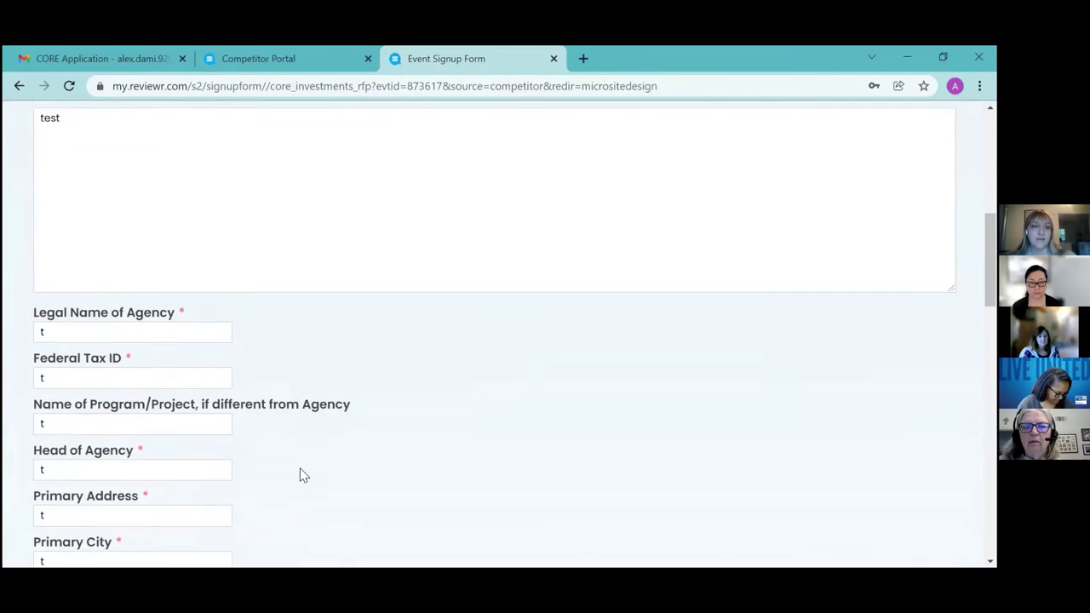
scroll(300, 474, up, 4)
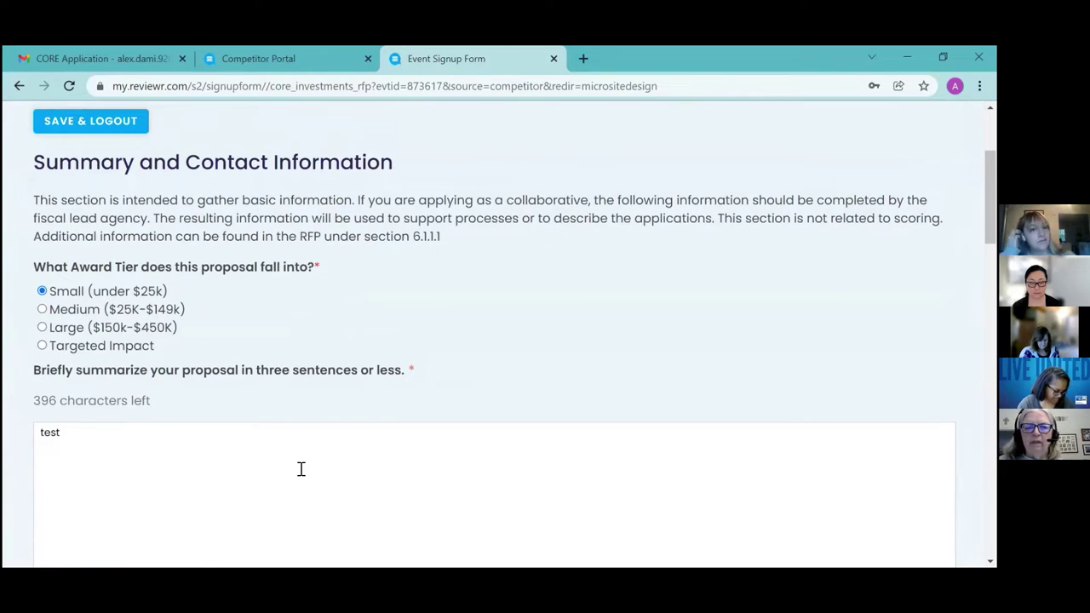
scroll(301, 470, down, 3)
scroll(301, 469, up, 3)
scroll(303, 473, down, 9)
scroll(300, 475, down, 10)
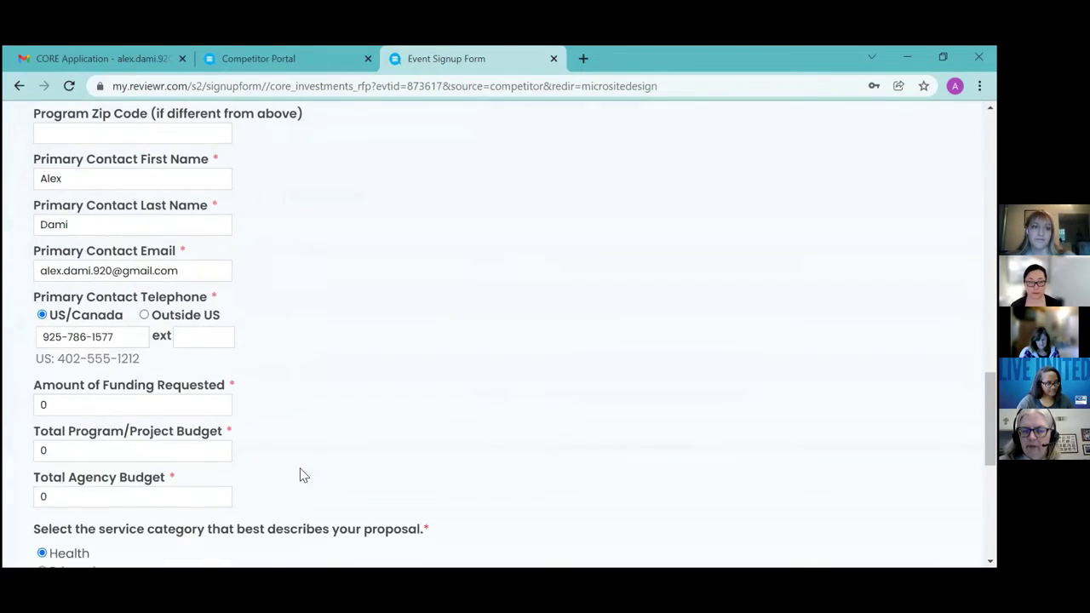
click(98, 497)
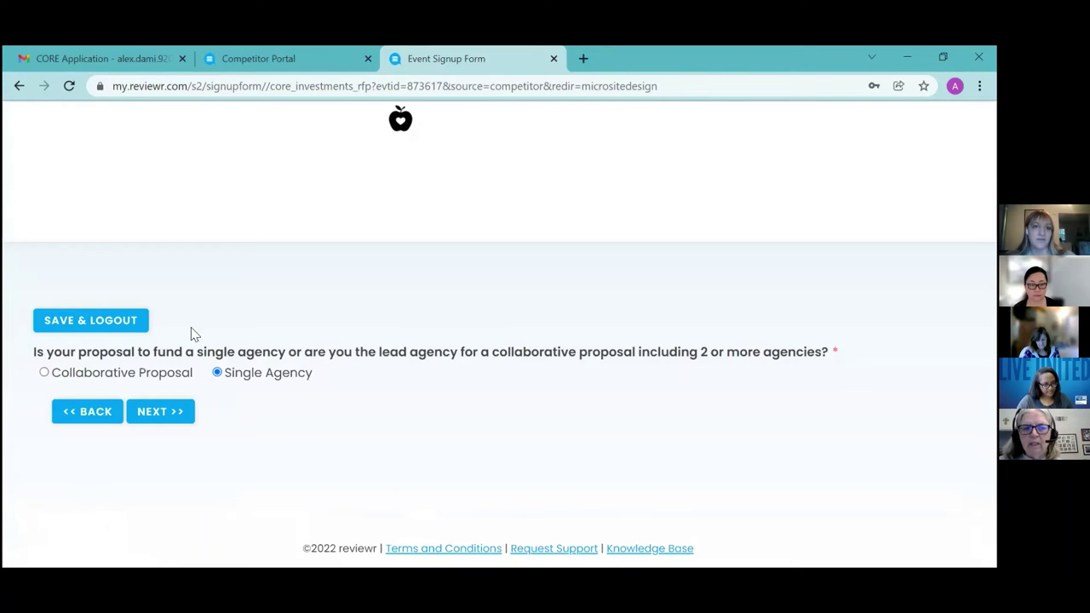
click(44, 374)
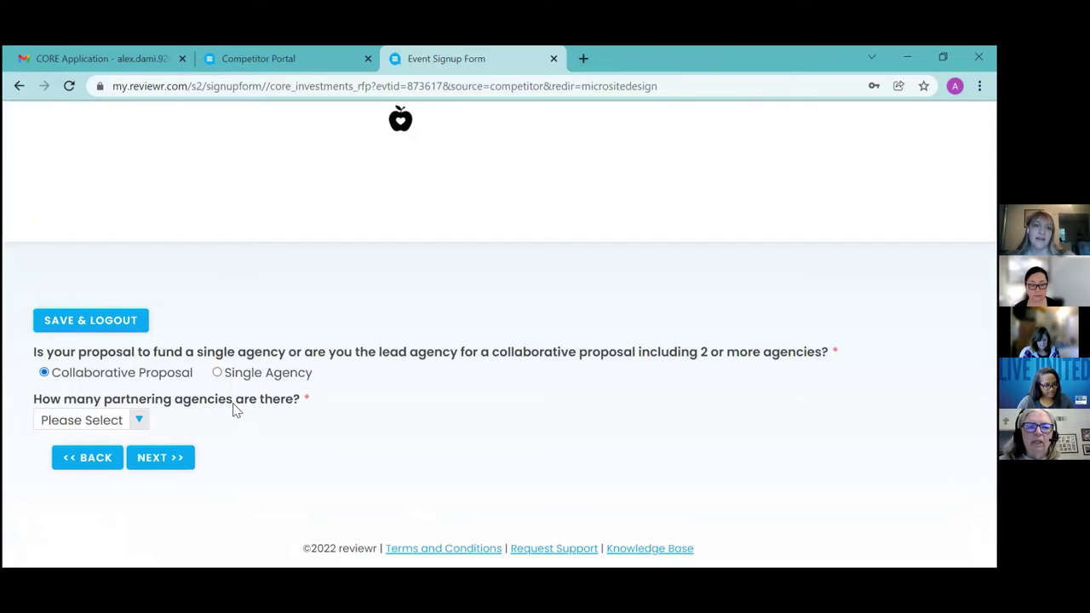
click(217, 374)
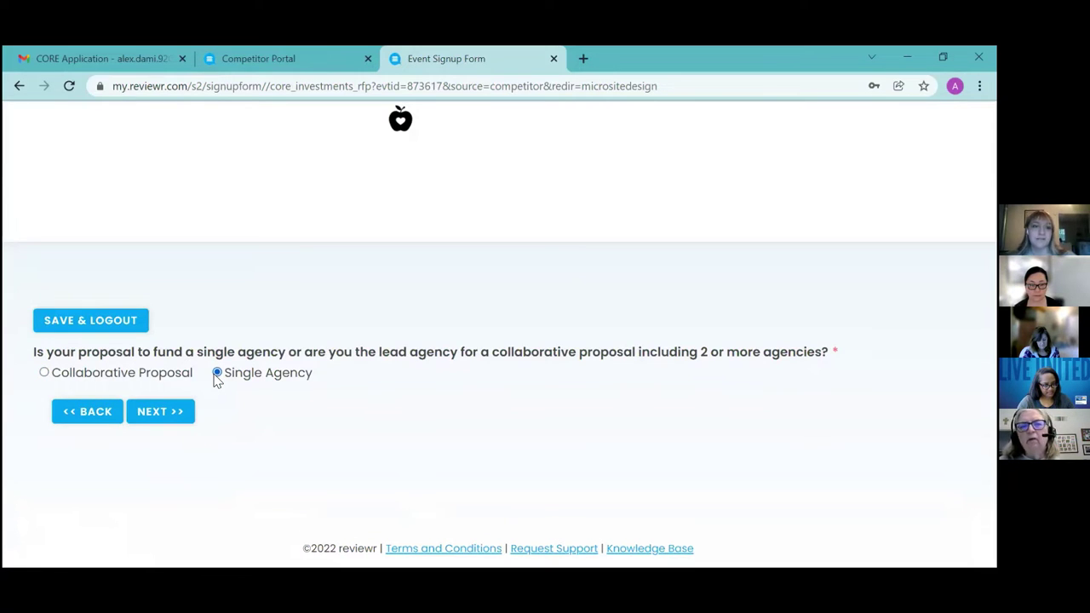
- Advance through the already-answered Why do it? and What should be done? sections
click(157, 424)
scroll(158, 421, down, 10)
click(157, 487)
scroll(160, 485, down, 10)
scroll(158, 487, down, 15)
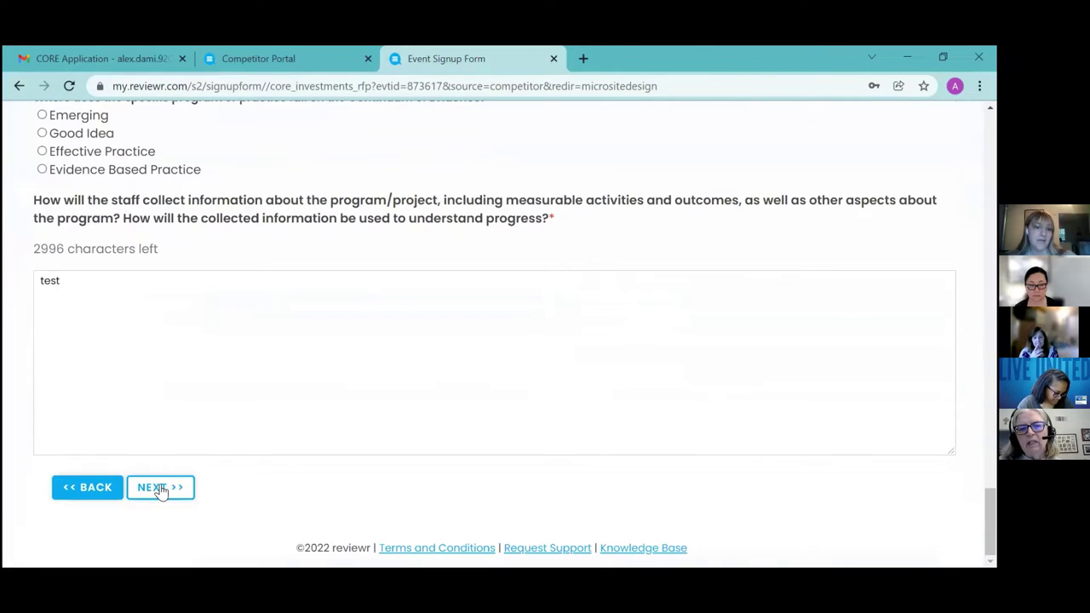
click(159, 488)
- Continue past the people served, Organizational Capacity and budget sections to the Non-Collusion page
scroll(160, 488, down, 10)
scroll(162, 490, down, 15)
scroll(162, 491, down, 15)
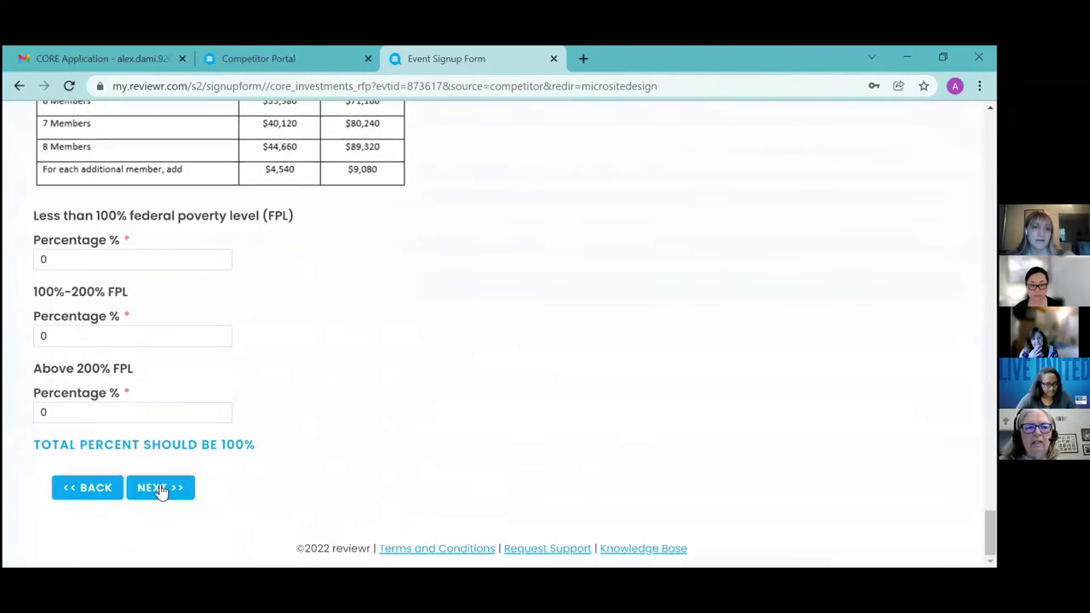
click(161, 496)
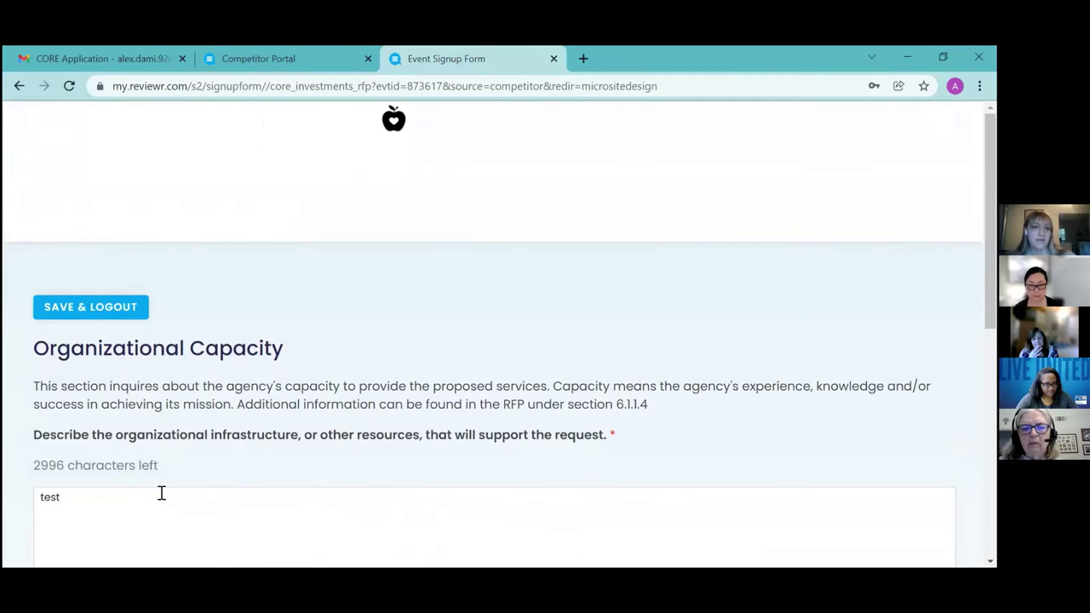
scroll(170, 455, down, 5)
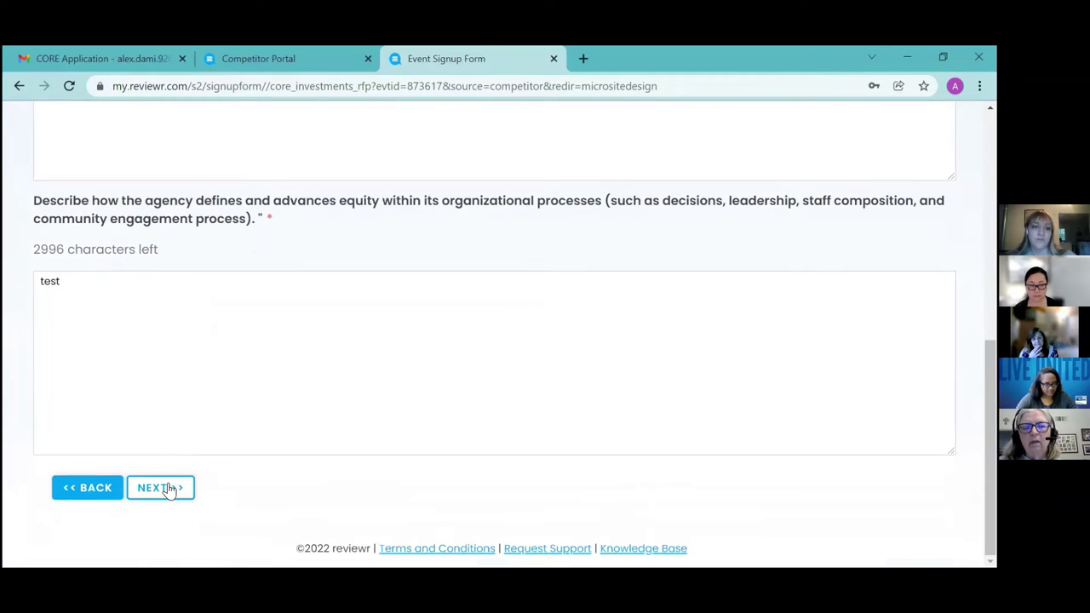
click(170, 483)
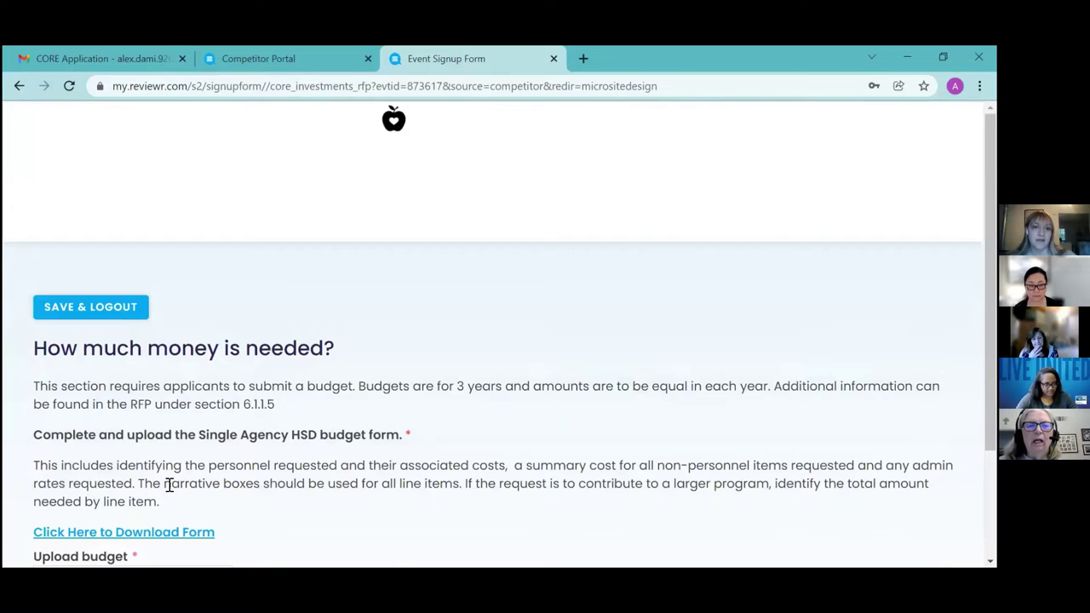
scroll(170, 485, down, 3)
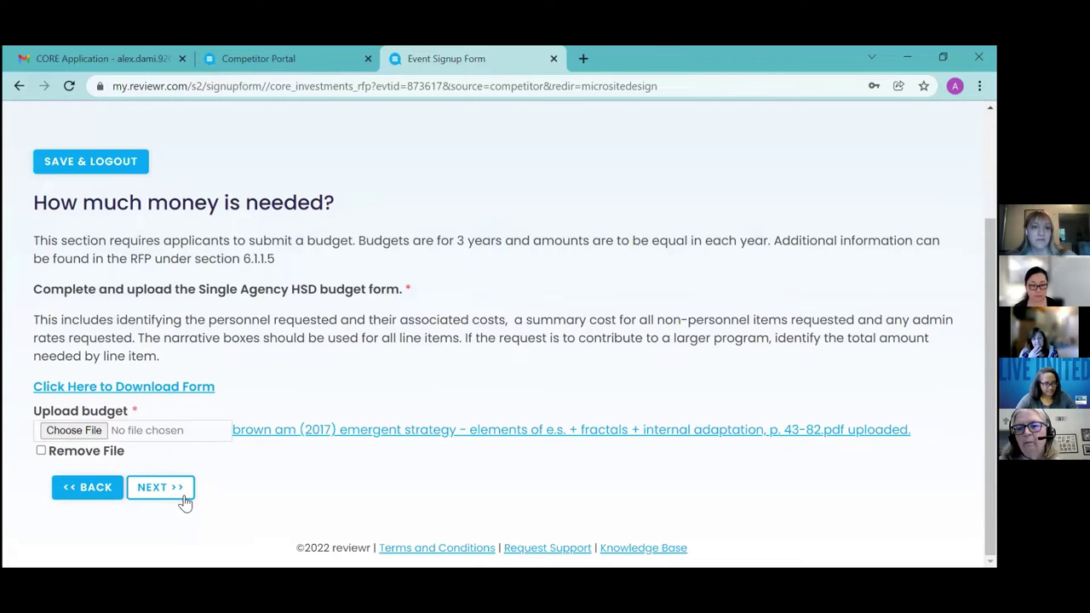
click(170, 491)
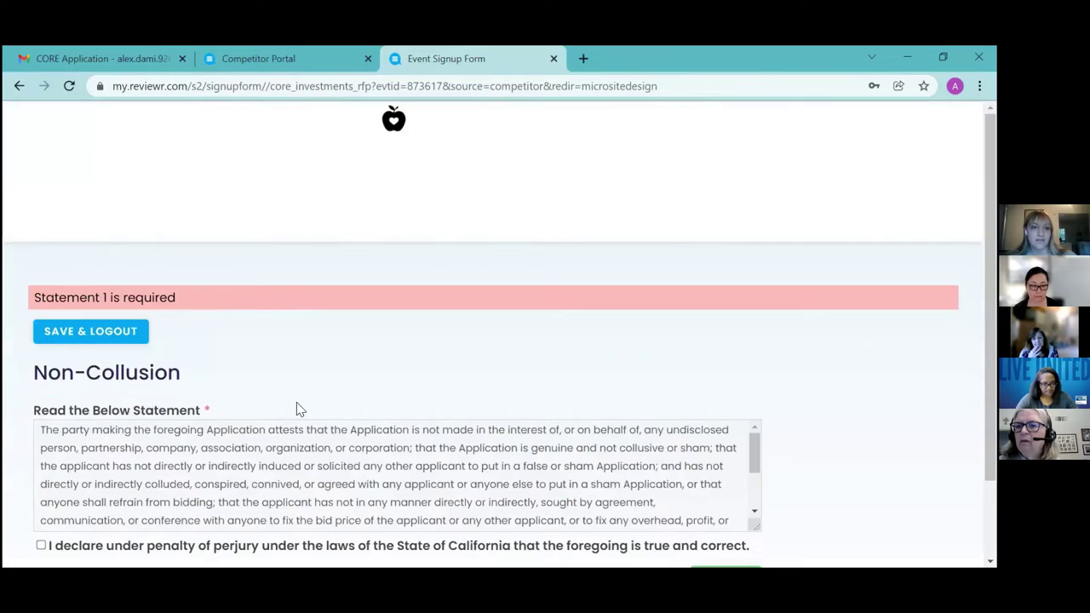
- Check the perjury declaration, enter the signer's name and date 2/9/2022, and submit the application
click(41, 450)
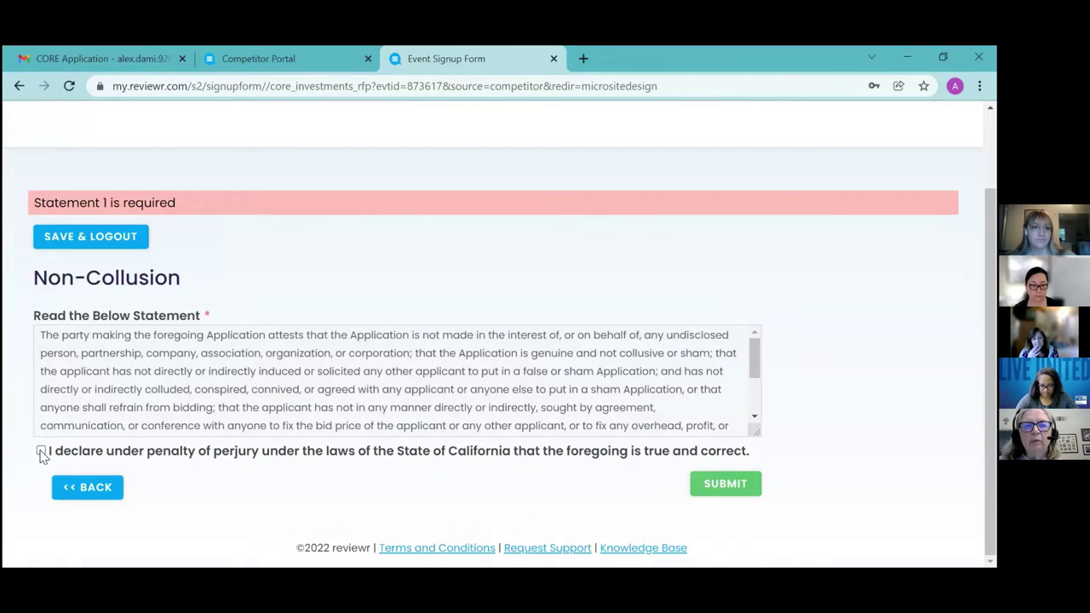
scroll(123, 429, down, 2)
click(137, 407)
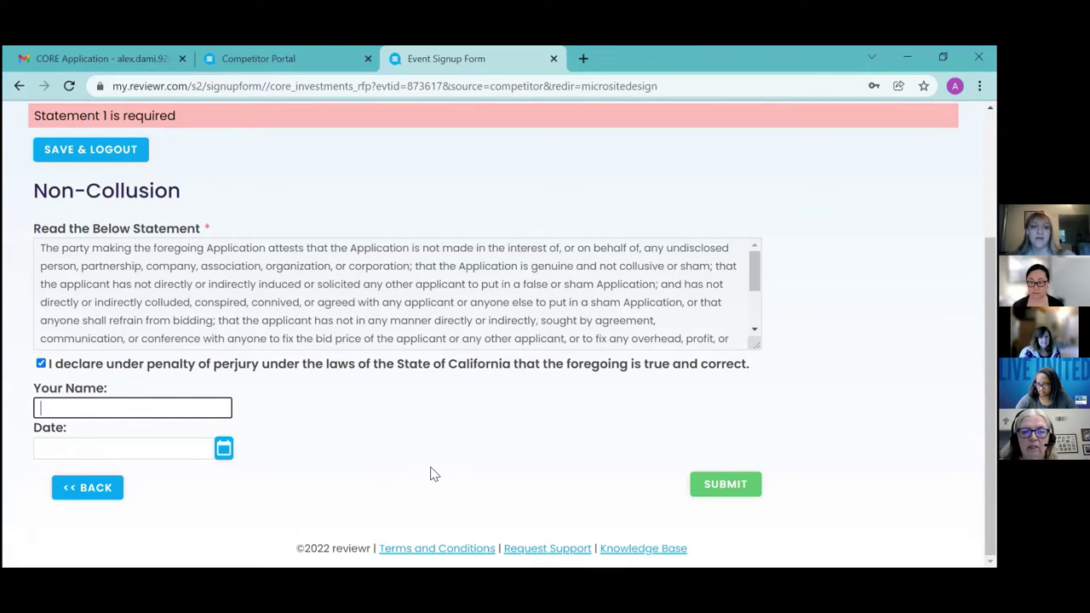
text(xandra Dami)
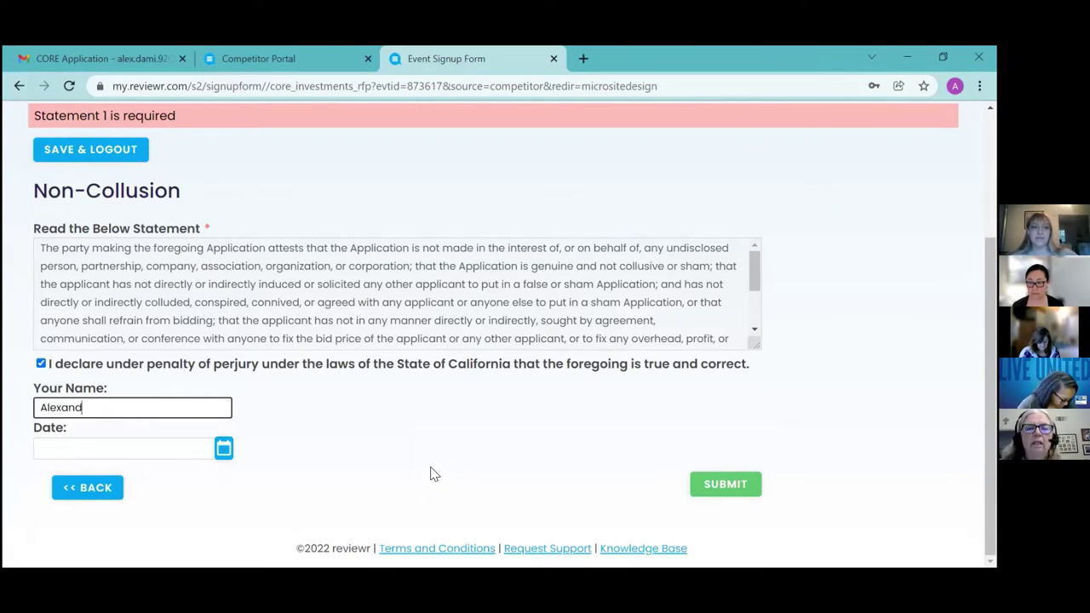
key(Tab)
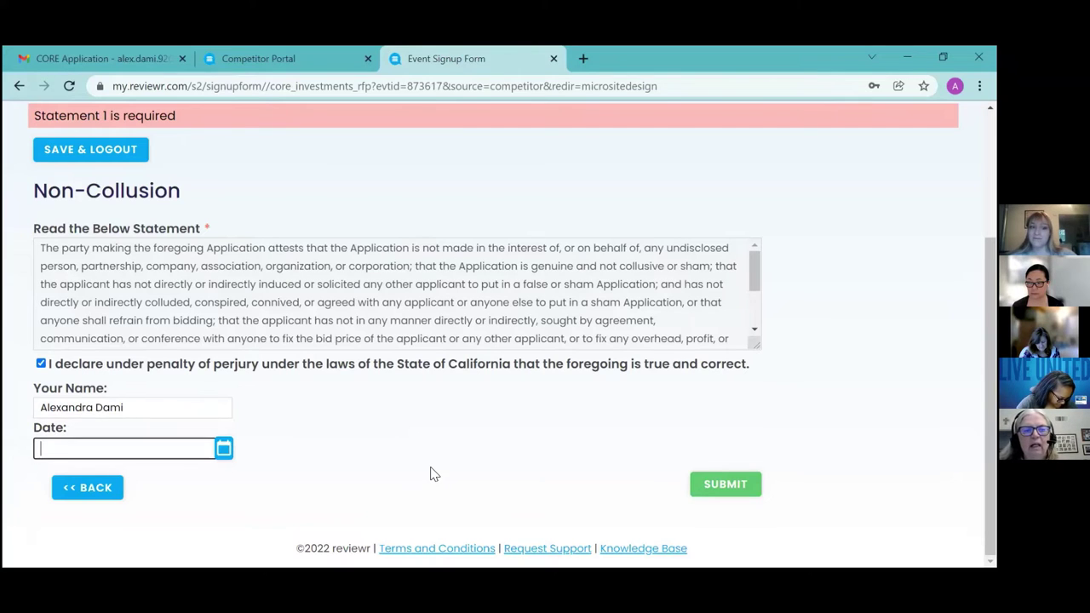
text(2)
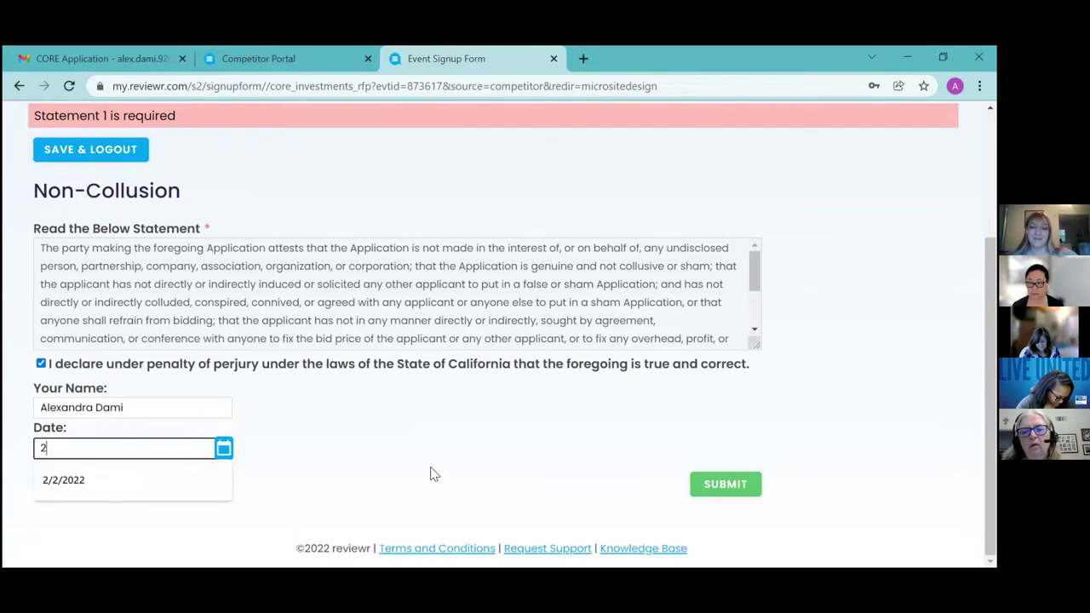
text(/9/2022)
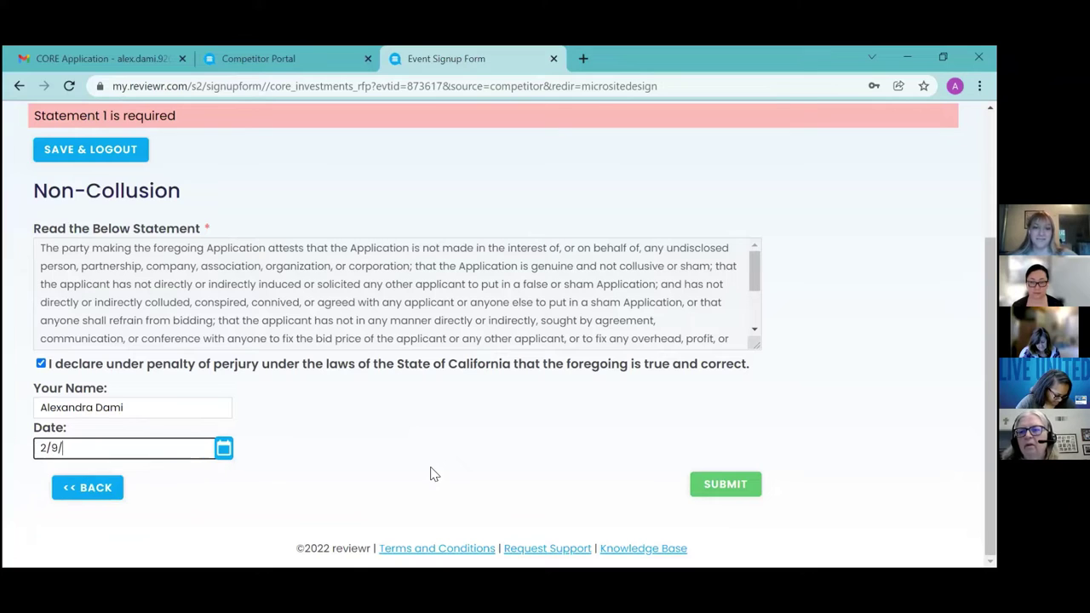
click(453, 469)
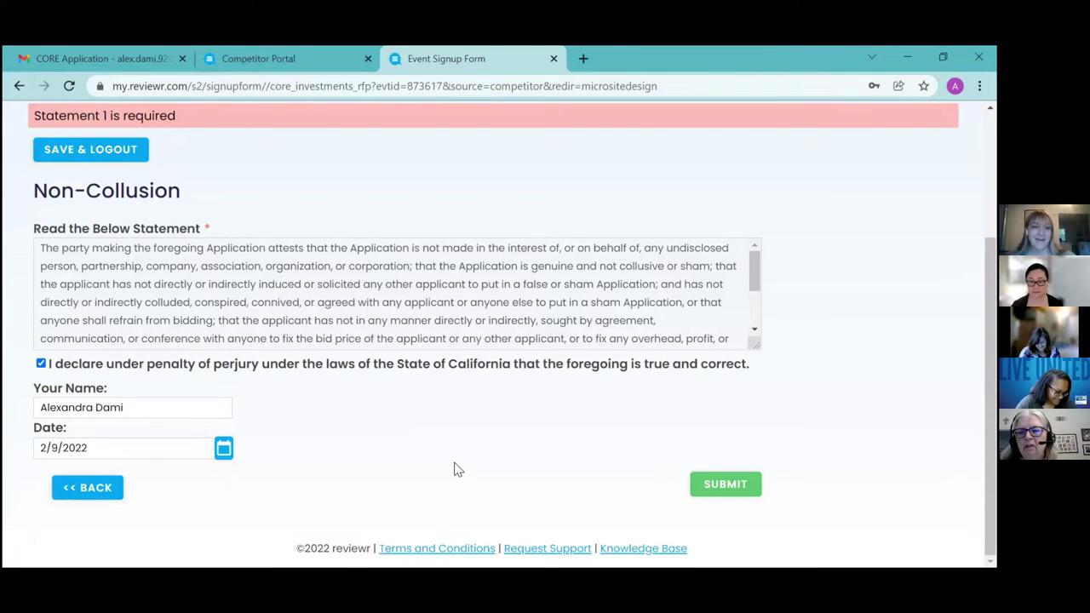
click(726, 485)
click(653, 205)
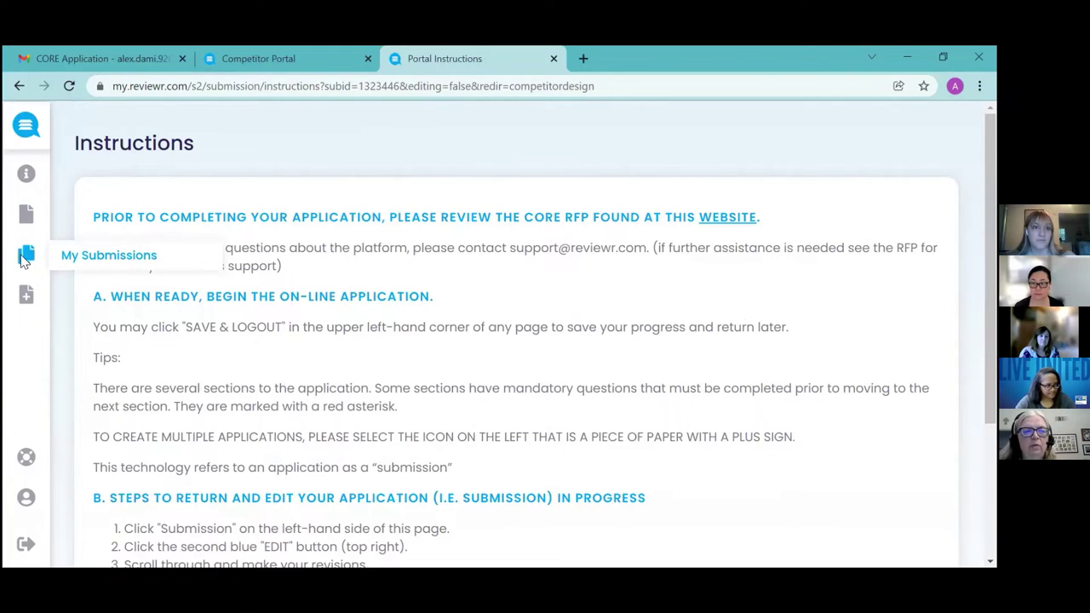
- Open My Submissions to view submission 1323446 dated Feb 9, 2022 at the top
click(102, 265)
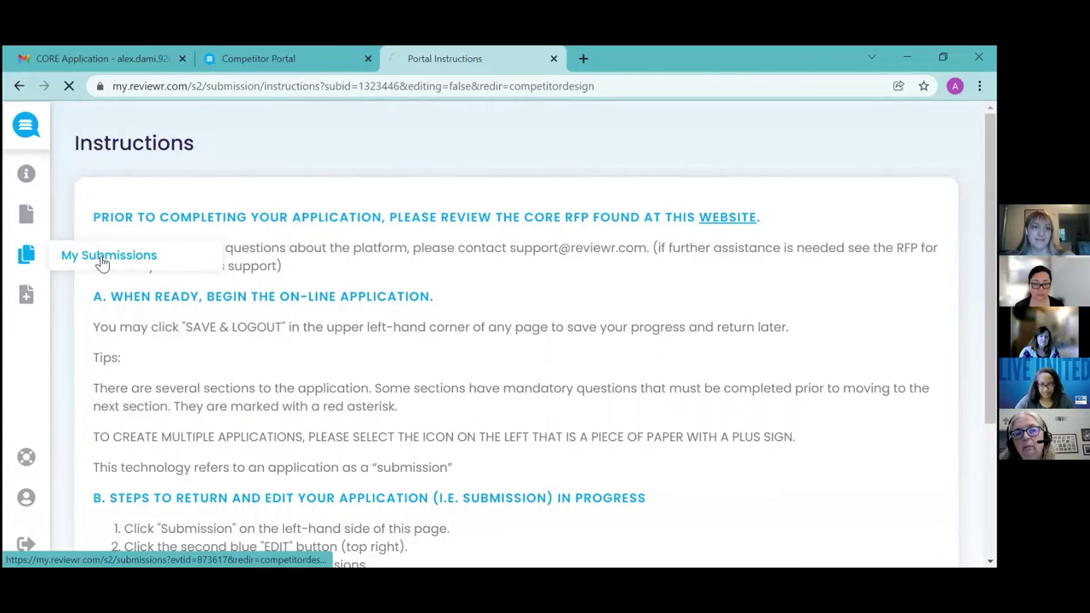
scroll(311, 273, down, 2)
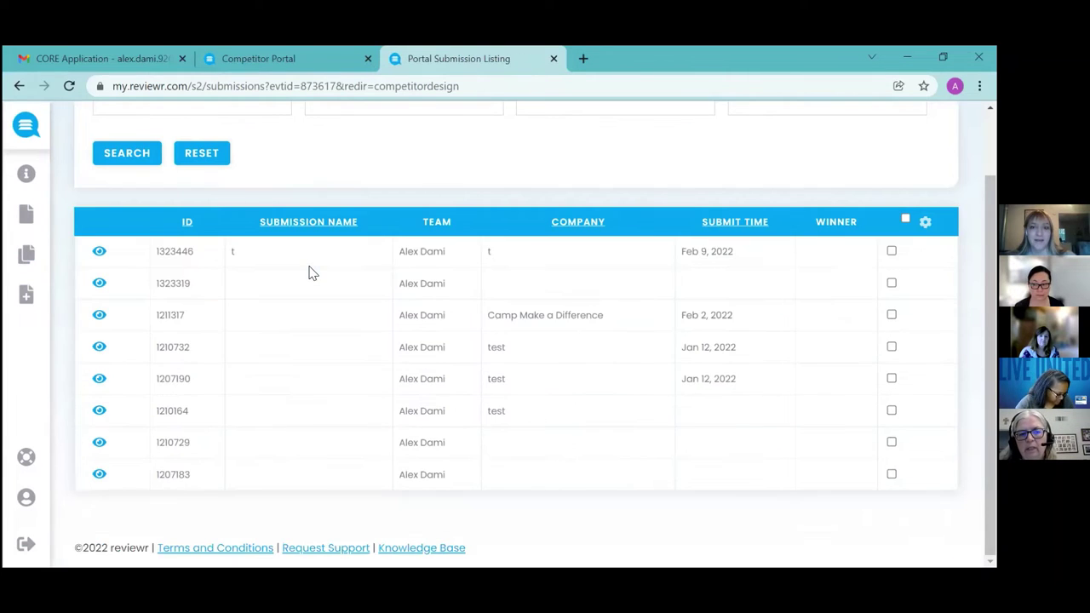
scroll(311, 273, up, 2)
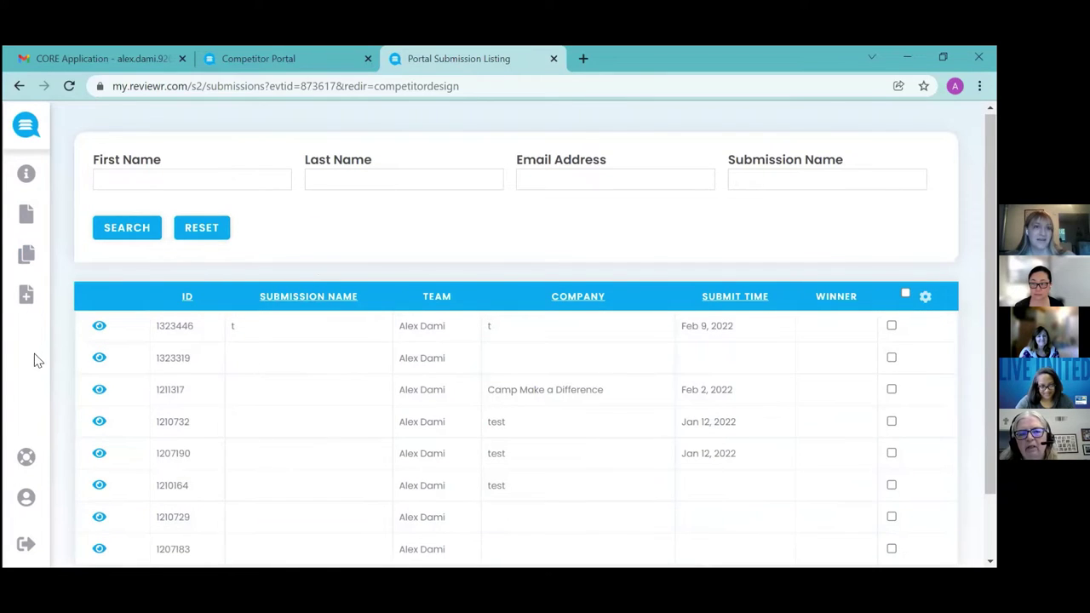
click(28, 300)
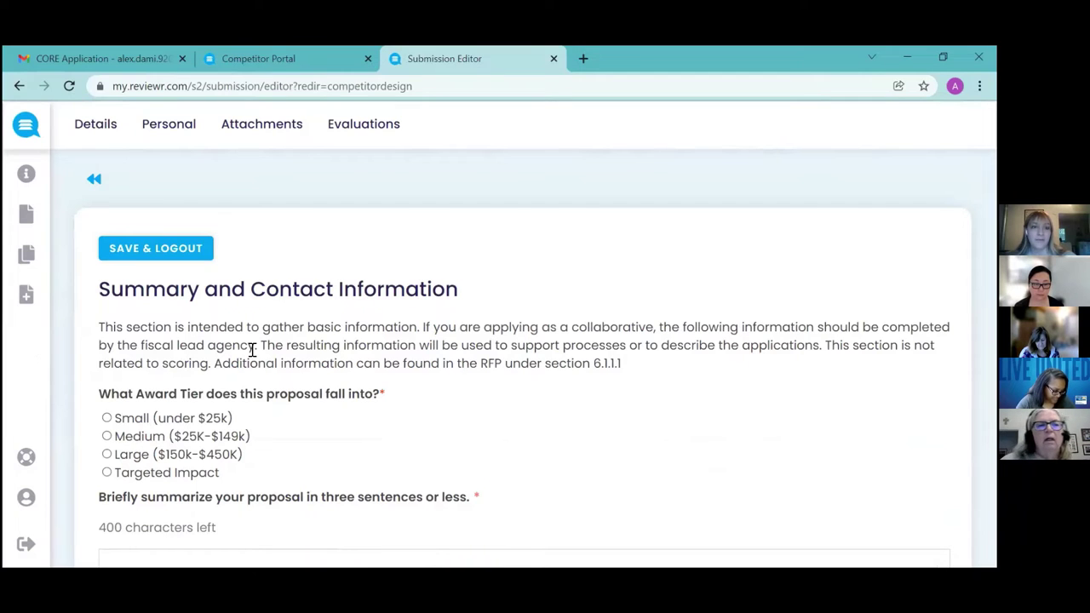
- Scroll through the blank Summary and Contact Information section of the new Submission Editor
scroll(251, 349, down, 1)
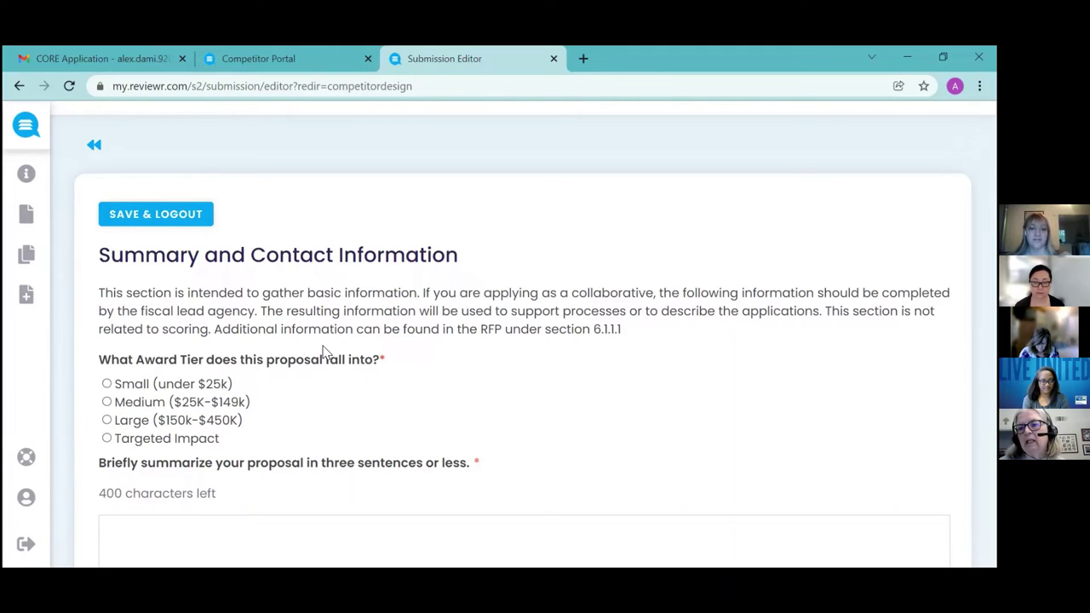
- Search Google for 'HSD santa cruz' in a new tab and open the County Human Services Department site
click(581, 58)
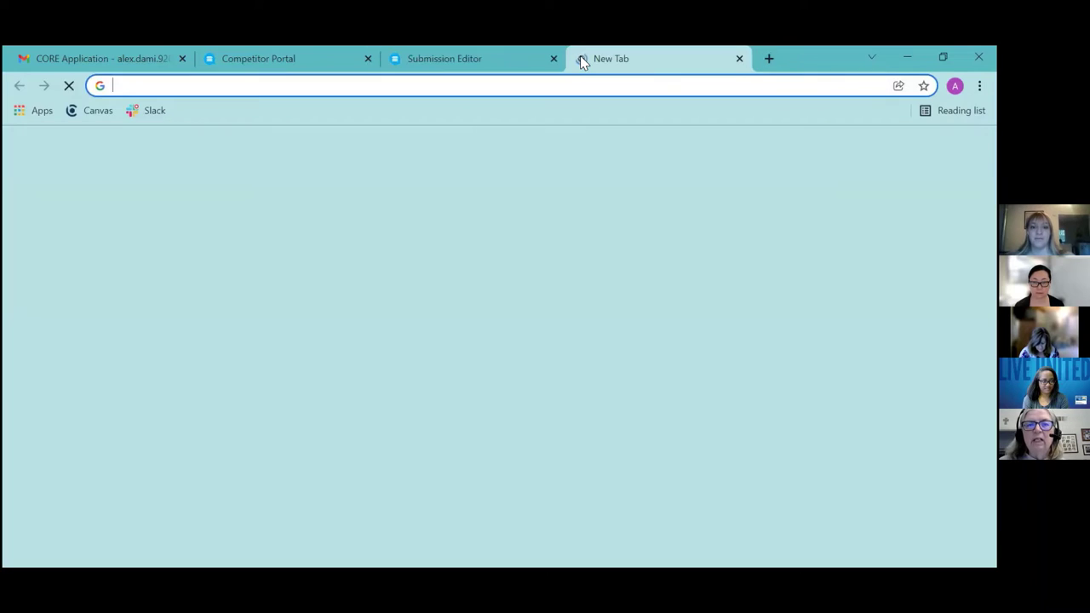
text(HSD )
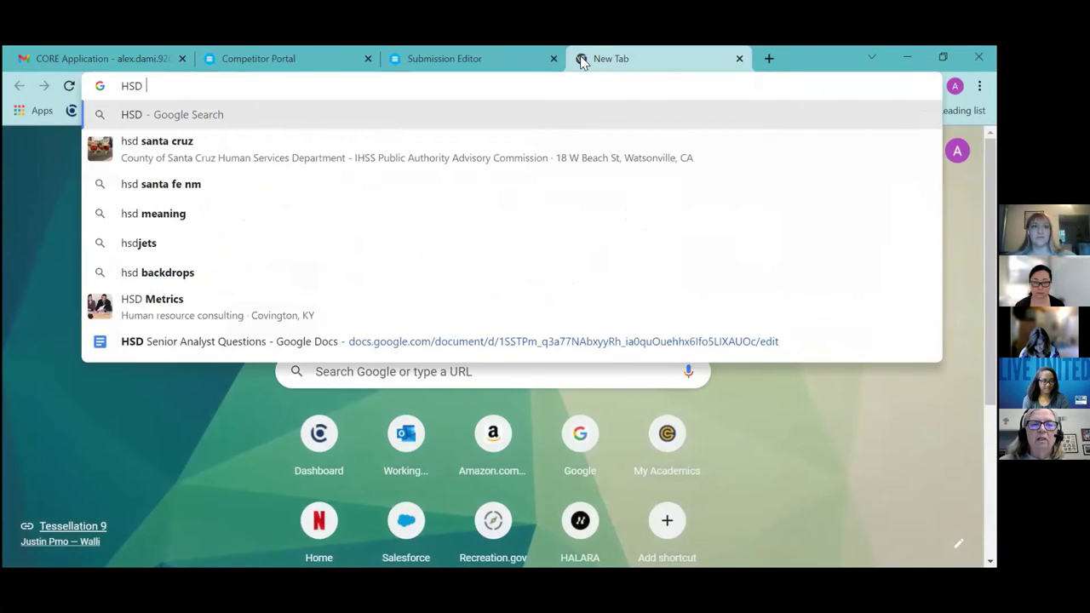
text(santa cruz)
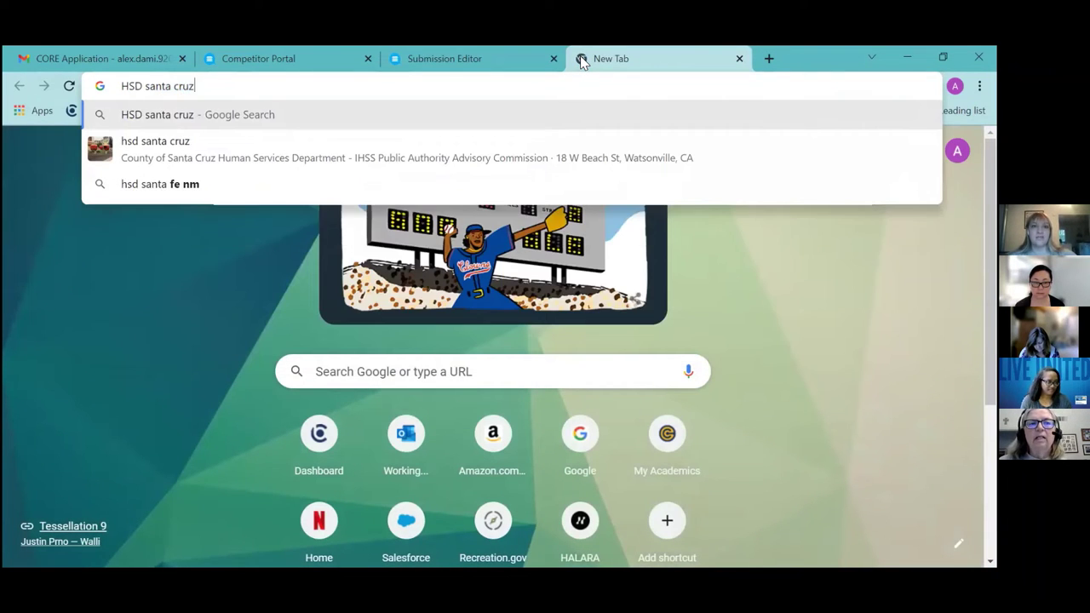
key(Return)
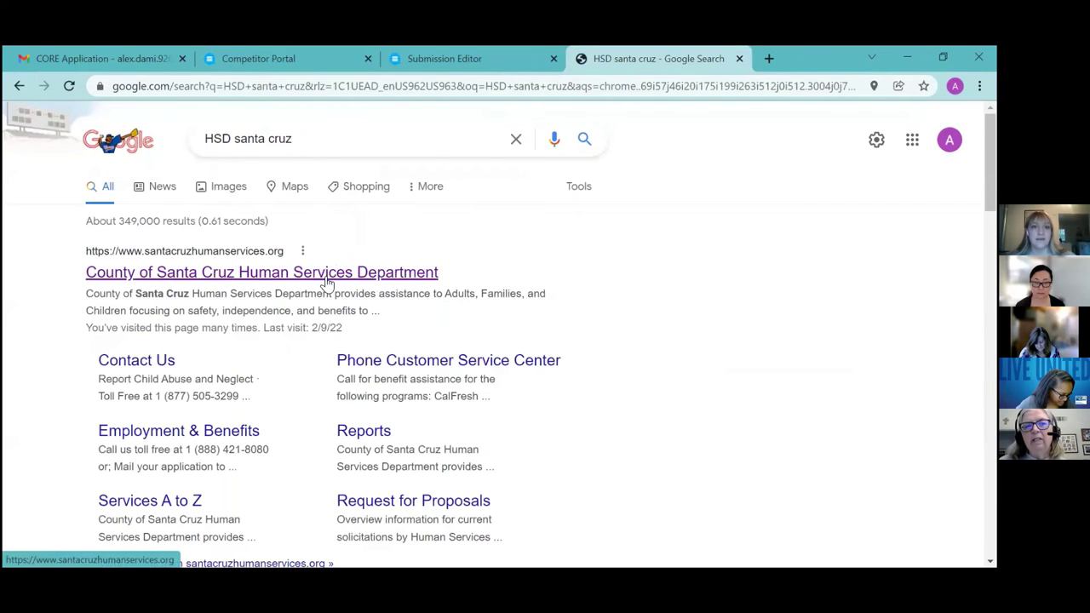
click(326, 278)
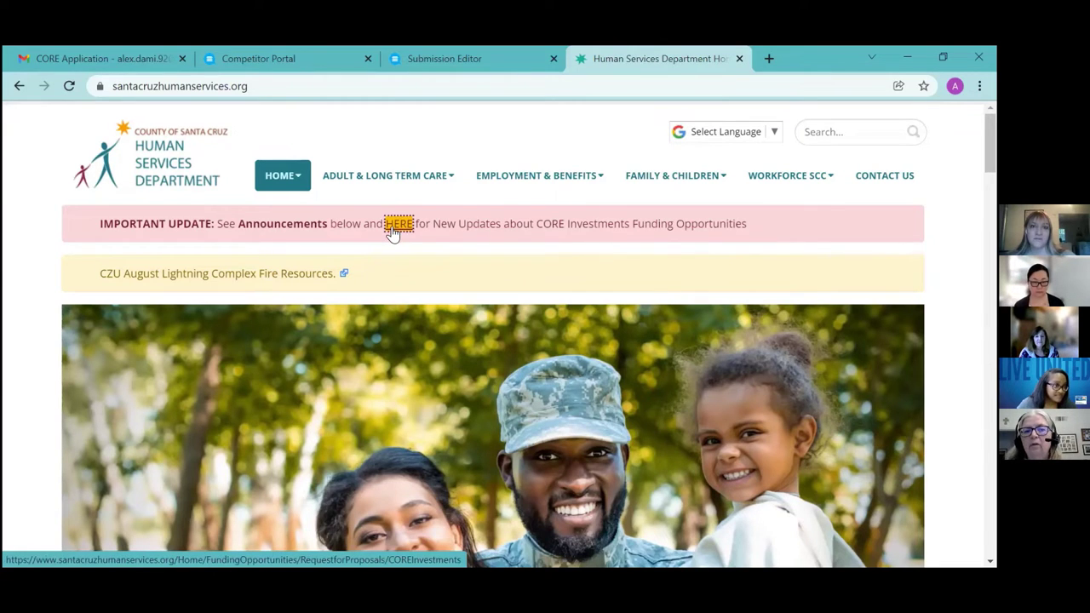
- Go to HOME > Funding Opportunities > Request for Proposals > CORE Investments
mouse_move(312, 185)
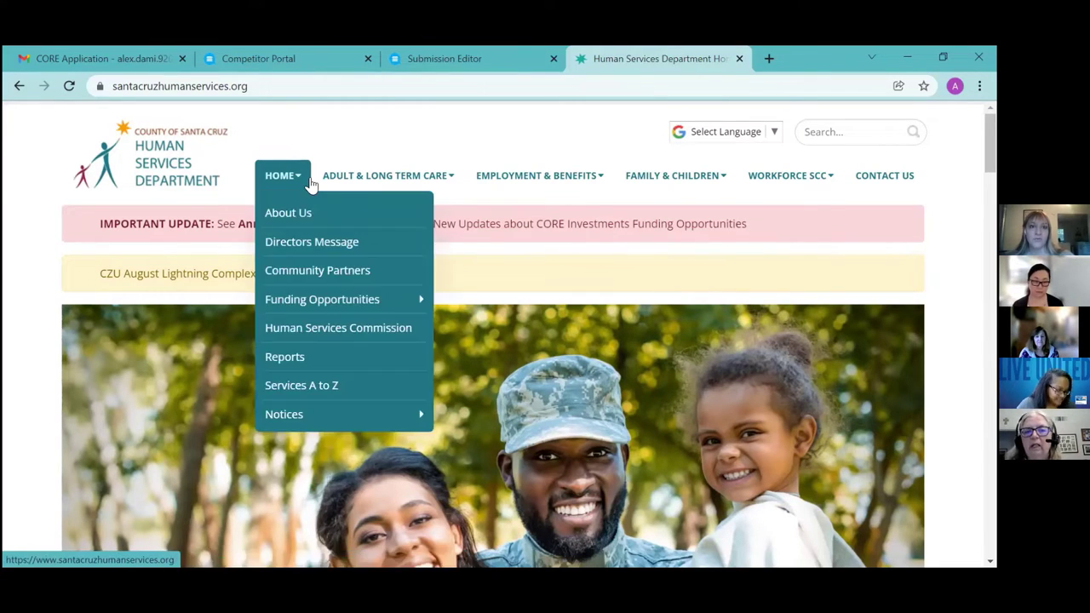
mouse_move(355, 302)
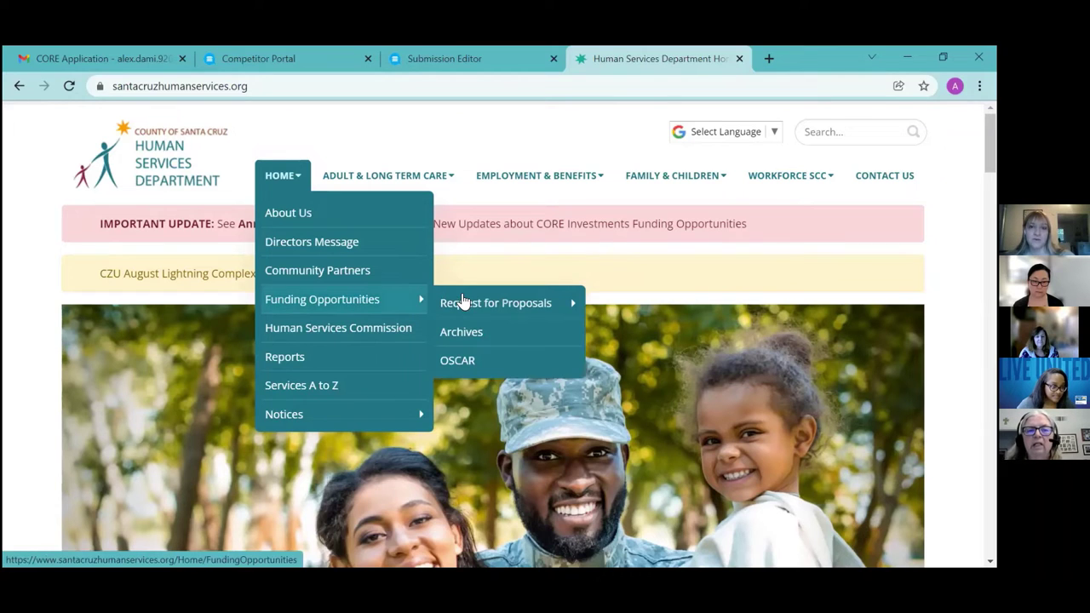
mouse_move(463, 303)
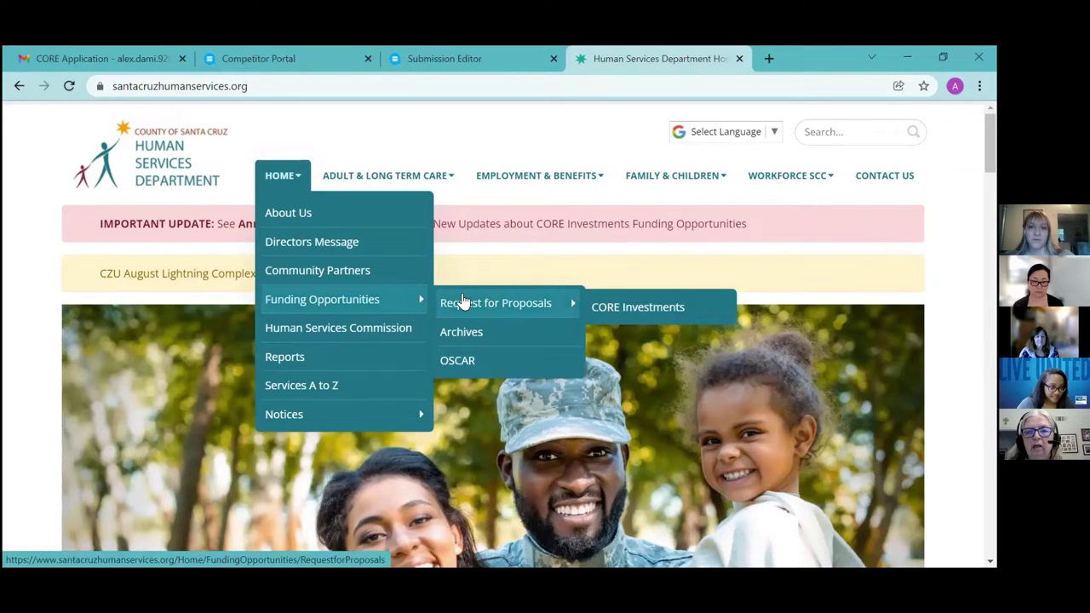
click(626, 311)
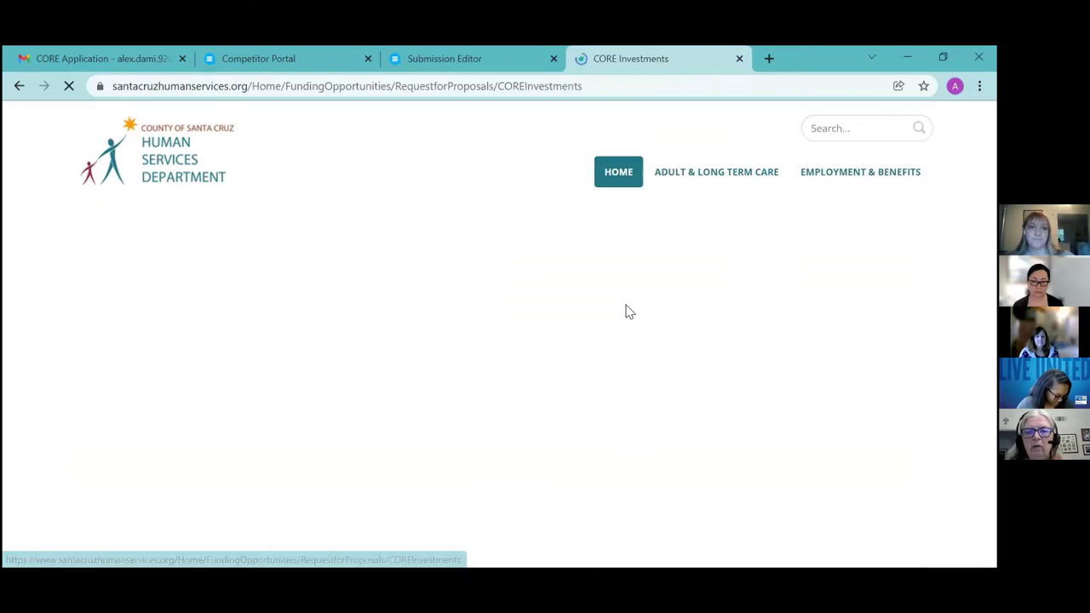
- Download and open the Medium Application .docx from the Optional Application Forms
scroll(627, 313, down, 8)
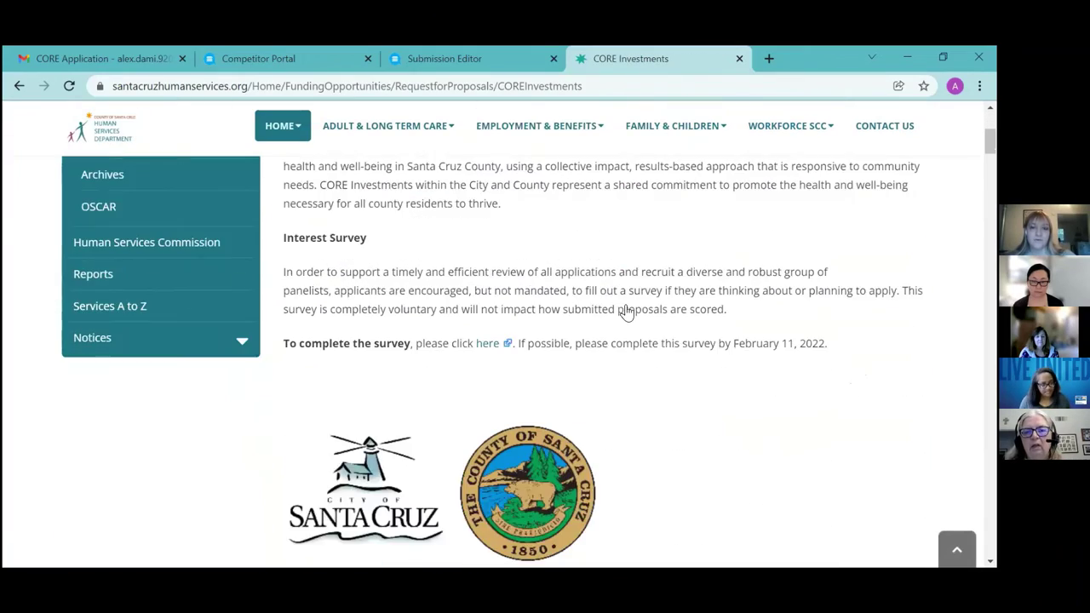
scroll(627, 312, down, 9)
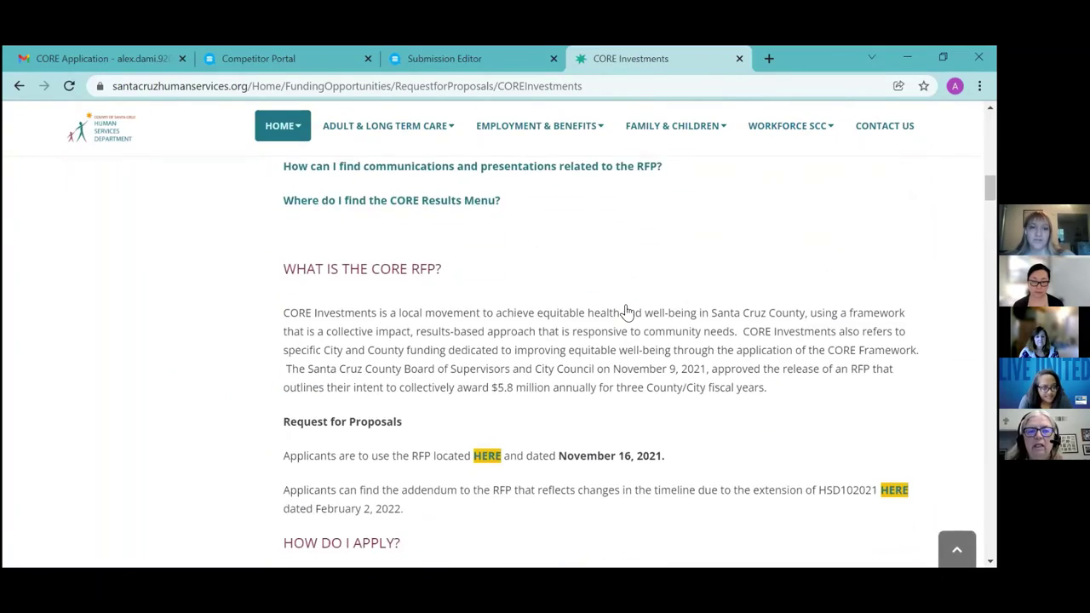
scroll(627, 313, down, 6)
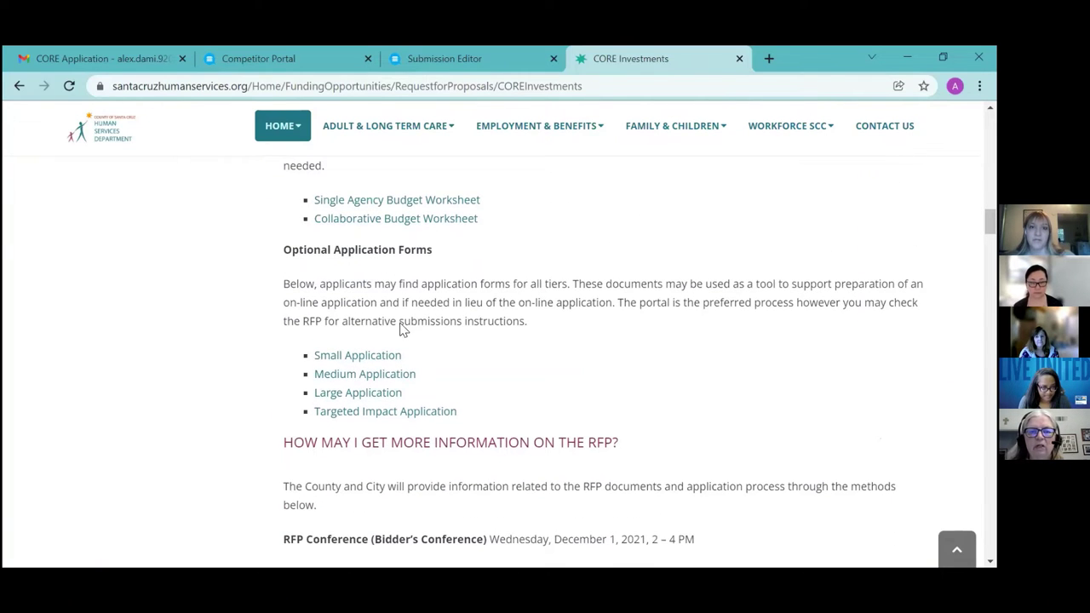
click(387, 380)
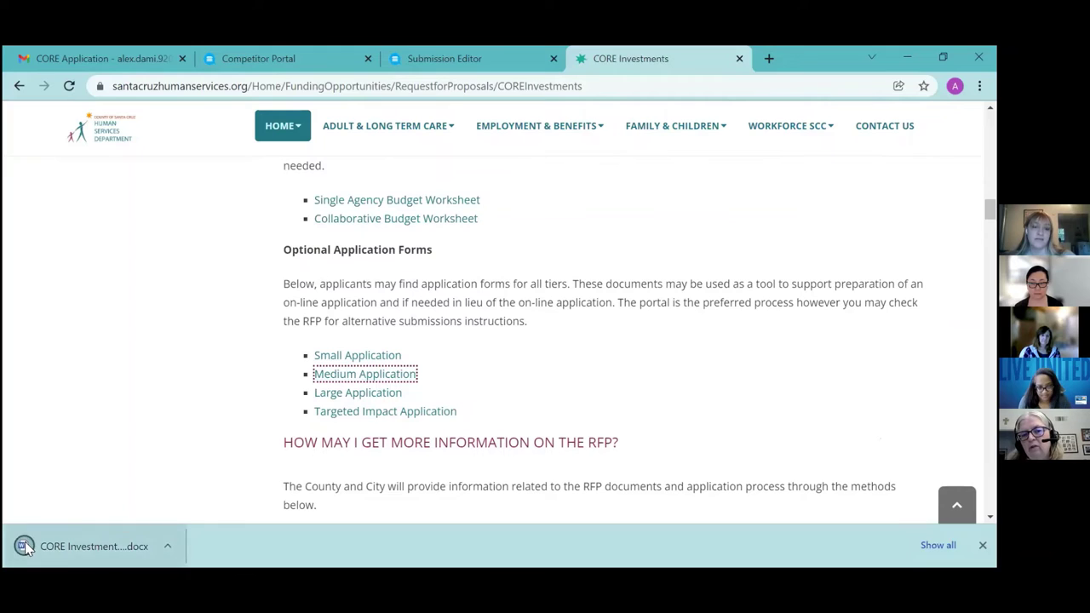
click(59, 547)
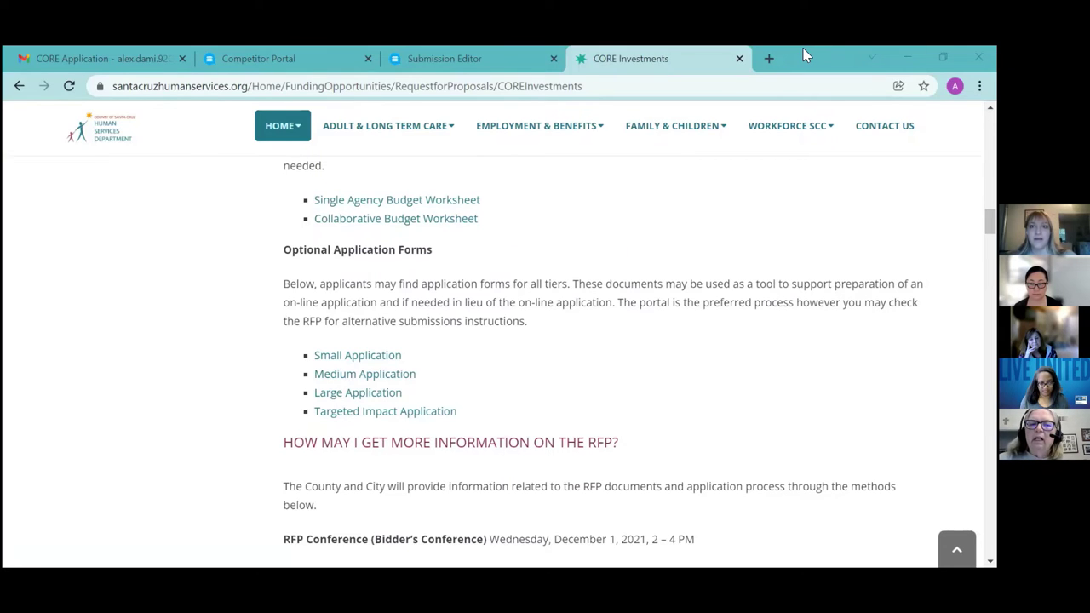
click(601, 445)
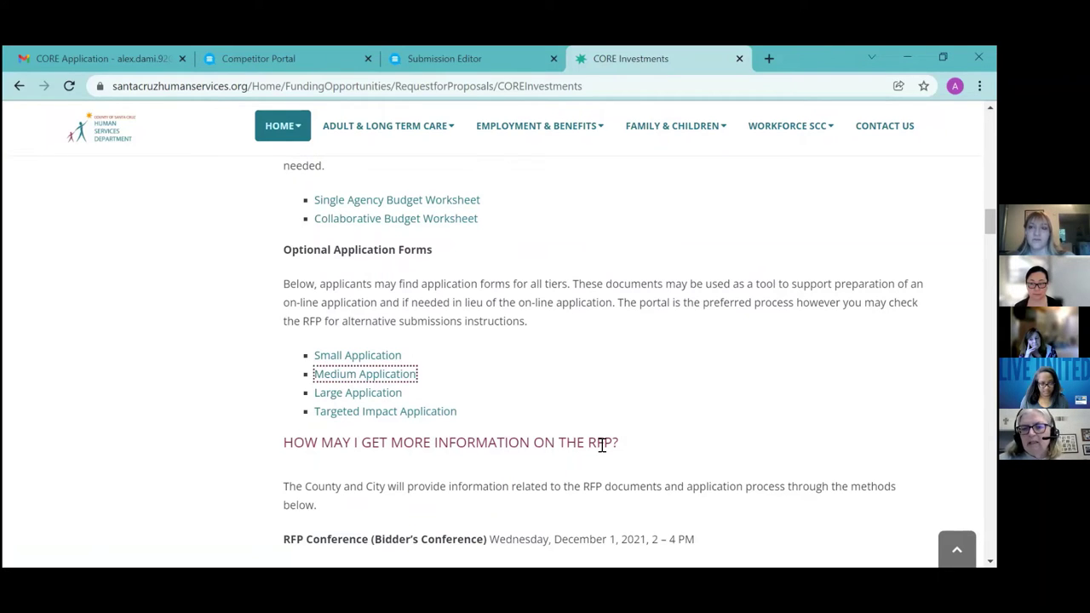
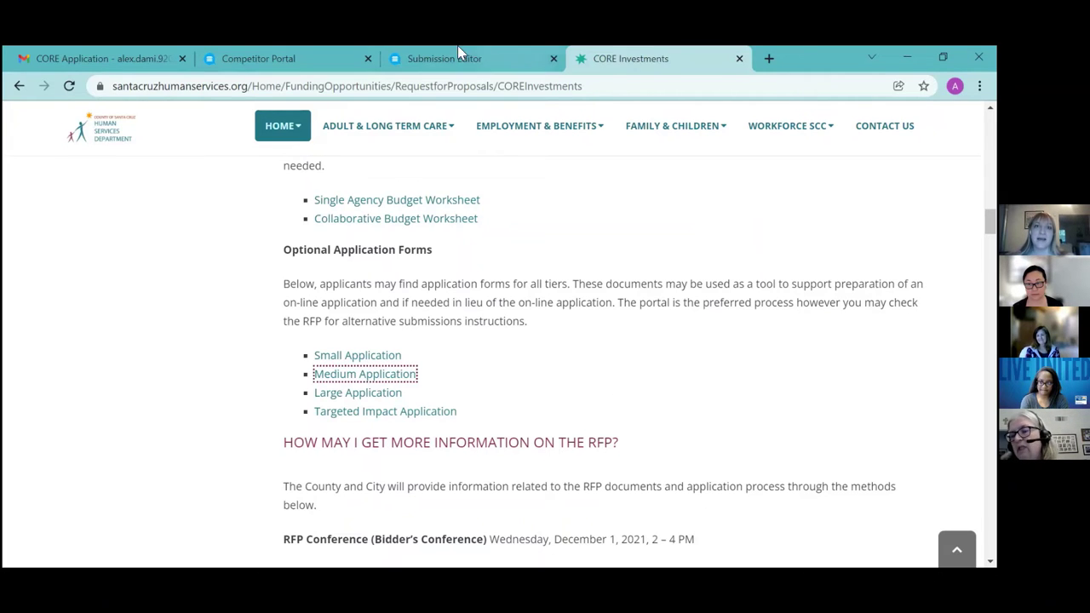
- Switch to the Submission Editor and scroll the Summary and Contact Information form down to the pre-filled Primary Contact fields
click(416, 45)
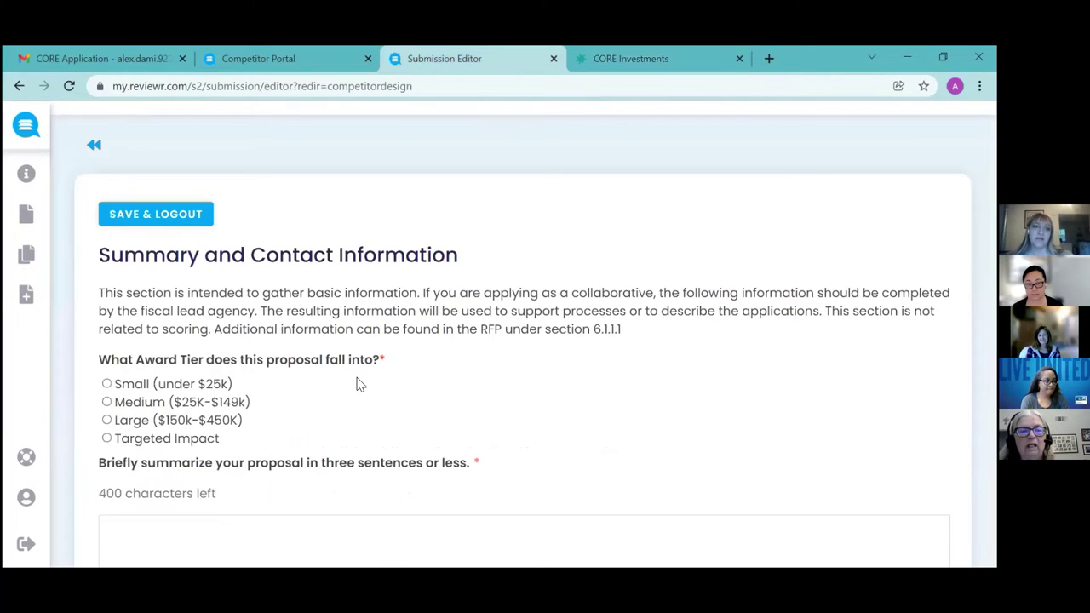
scroll(359, 379, down, 3)
scroll(358, 379, down, 3)
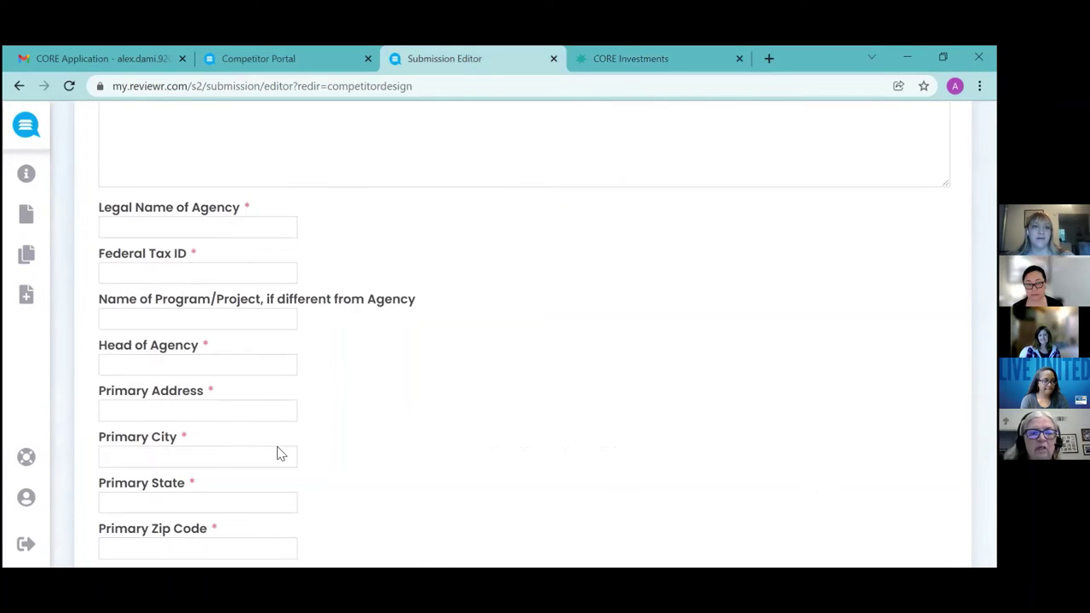
scroll(384, 412, down, 5)
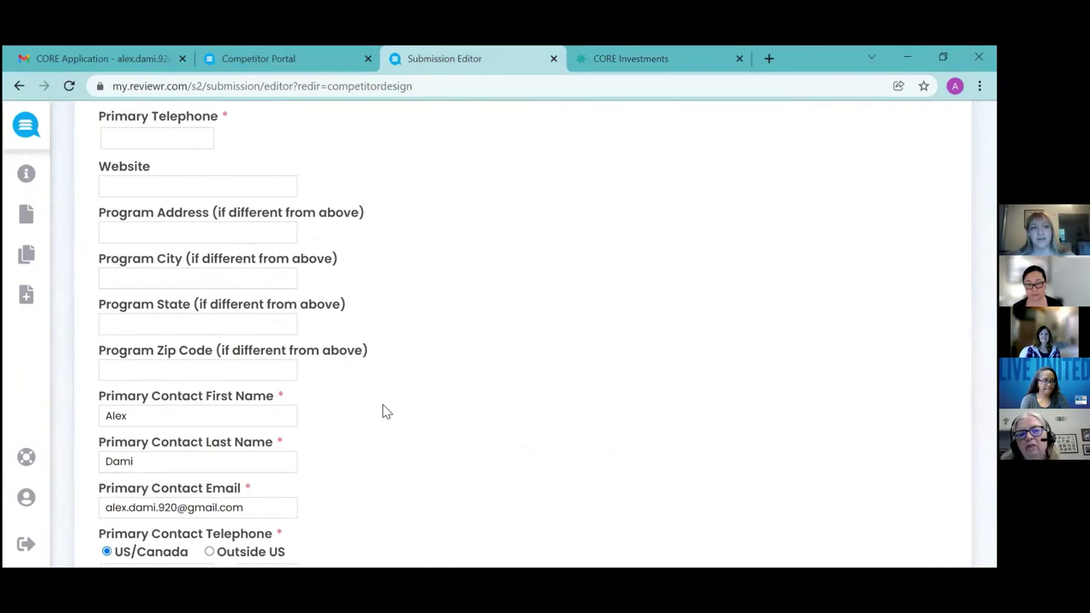